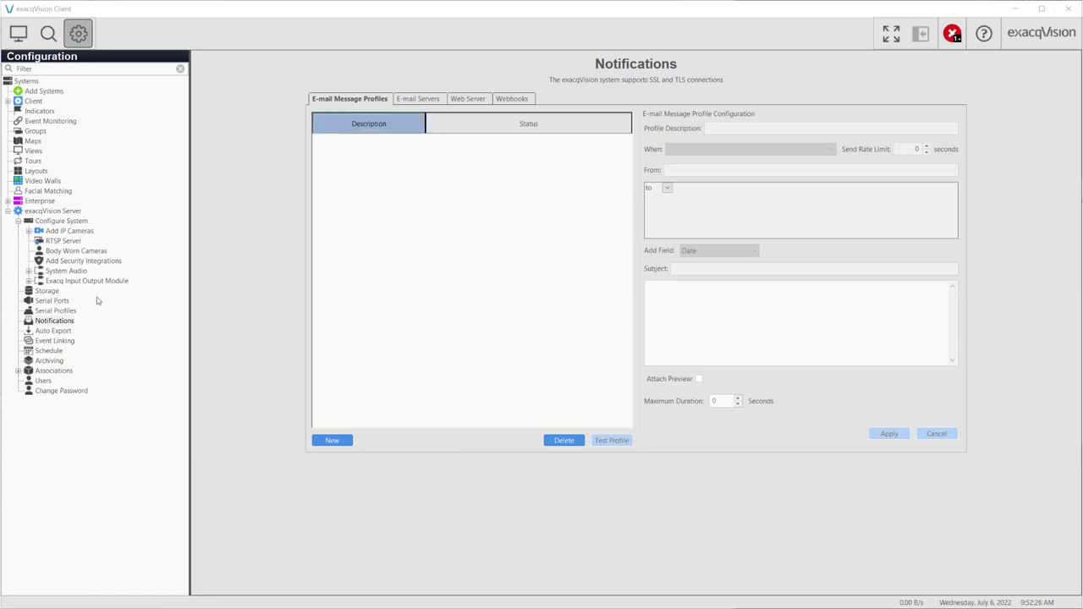
Open the exacqVision Server's Notifications page from the Configuration tree
left_click(56, 322)
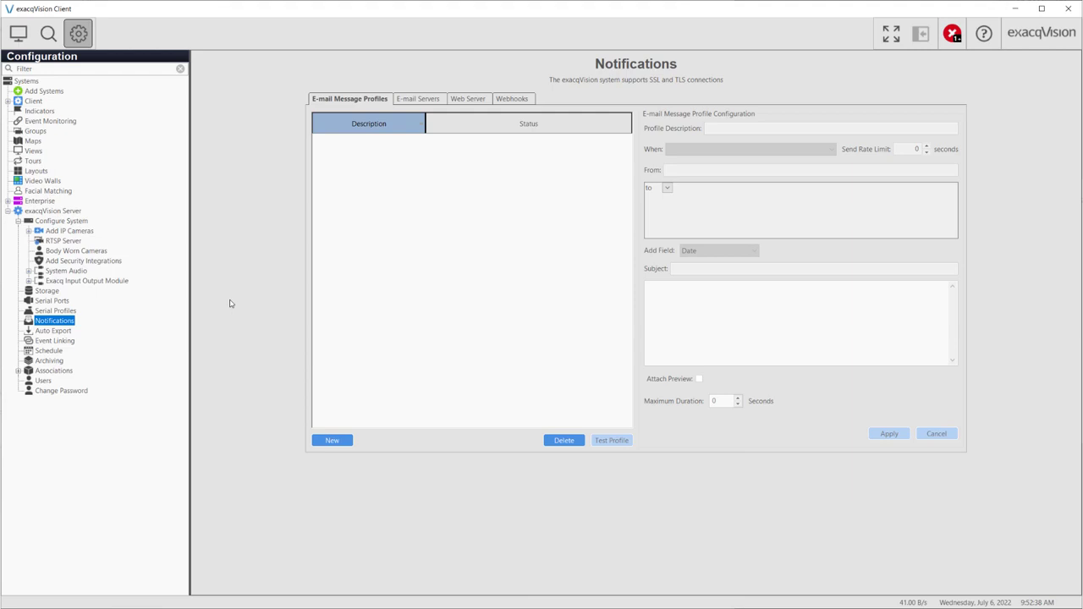
Start a new e-mail server described 'Google Mail' with SMTP address smtp.gmail.com
left_click(430, 101)
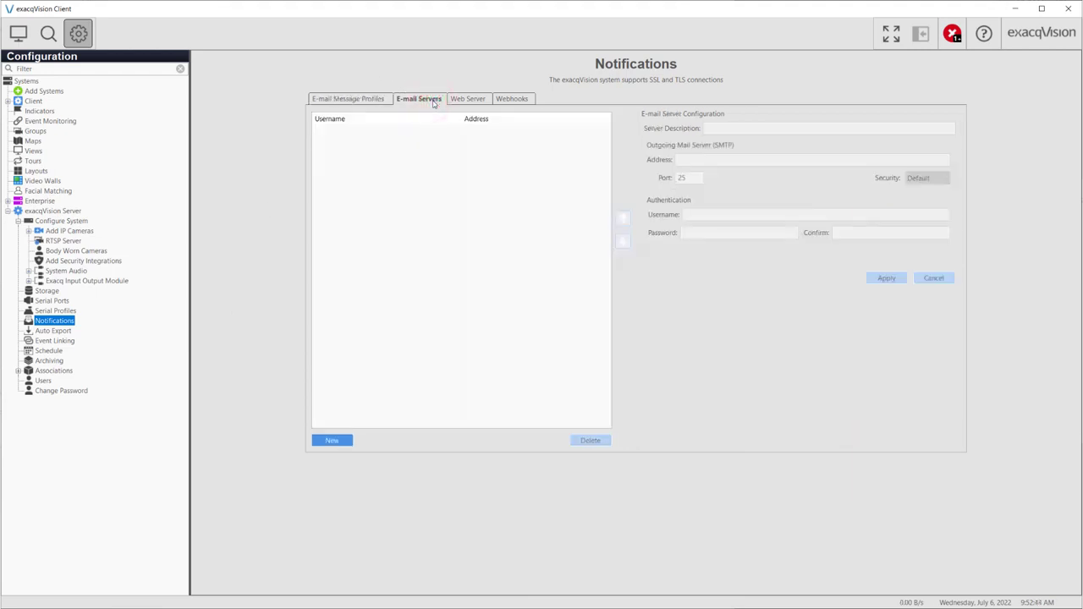
left_click(334, 440)
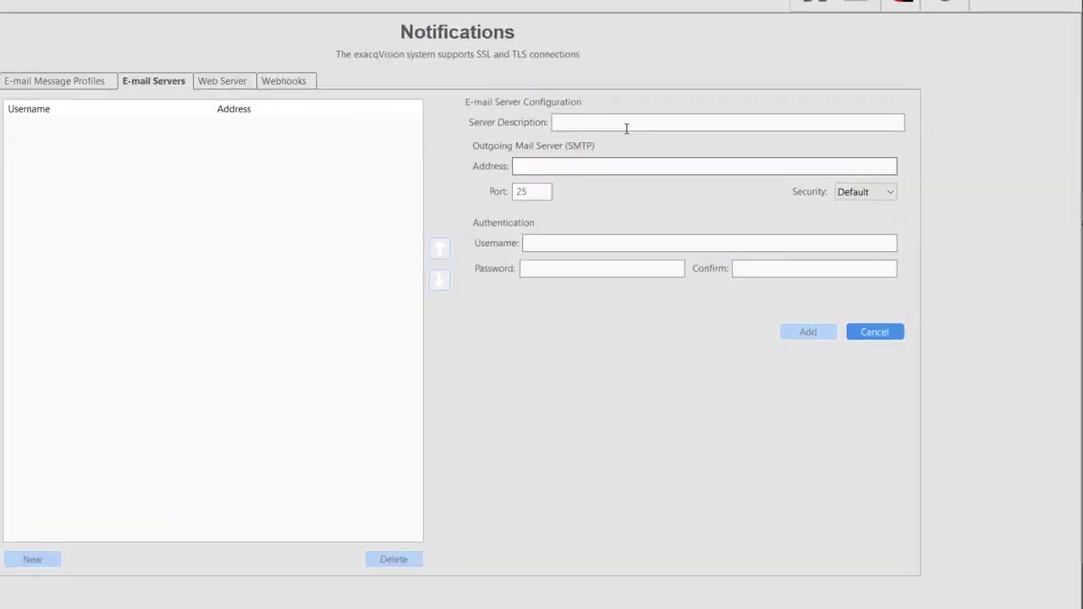
left_click(755, 129)
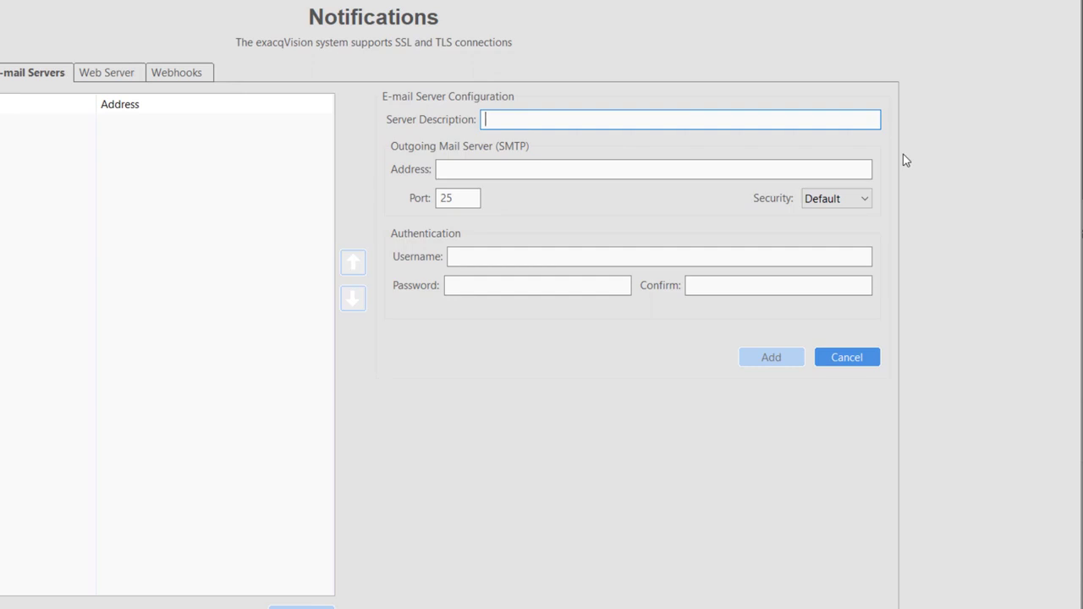
type("Google Mail")
key("Tab")
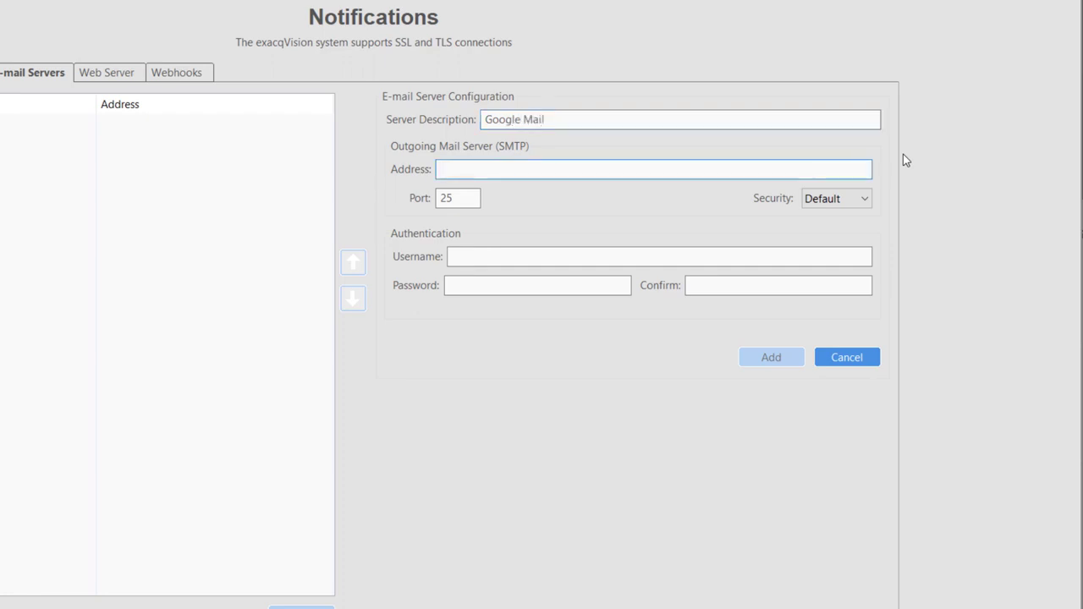
type("smt")
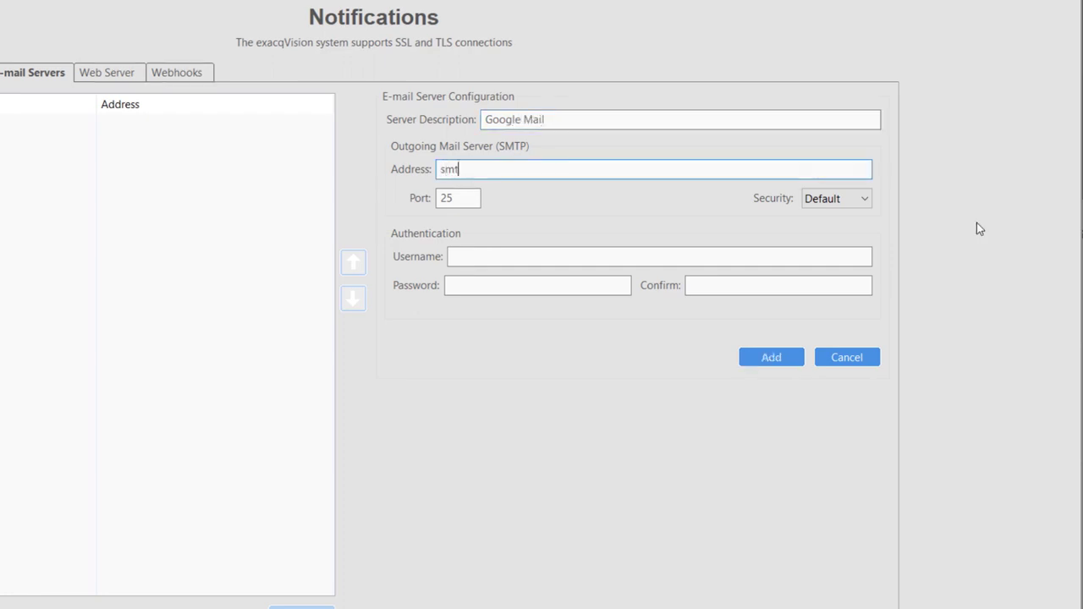
type("p.gmail.com")
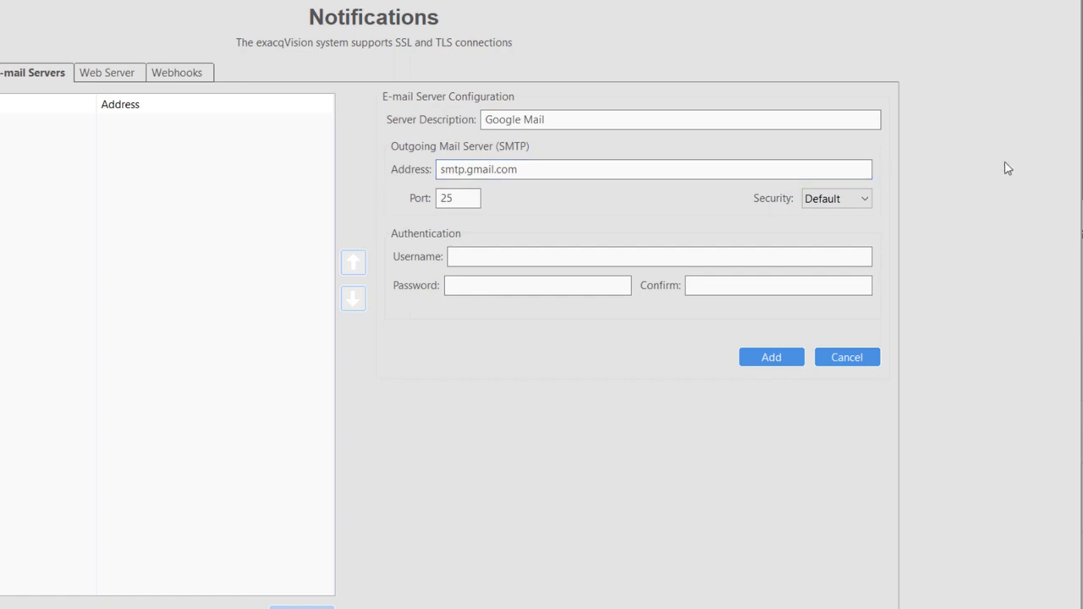
Set the Google Mail server to SSL/TLS on port 465 and enter the account username and password
left_click(864, 200)
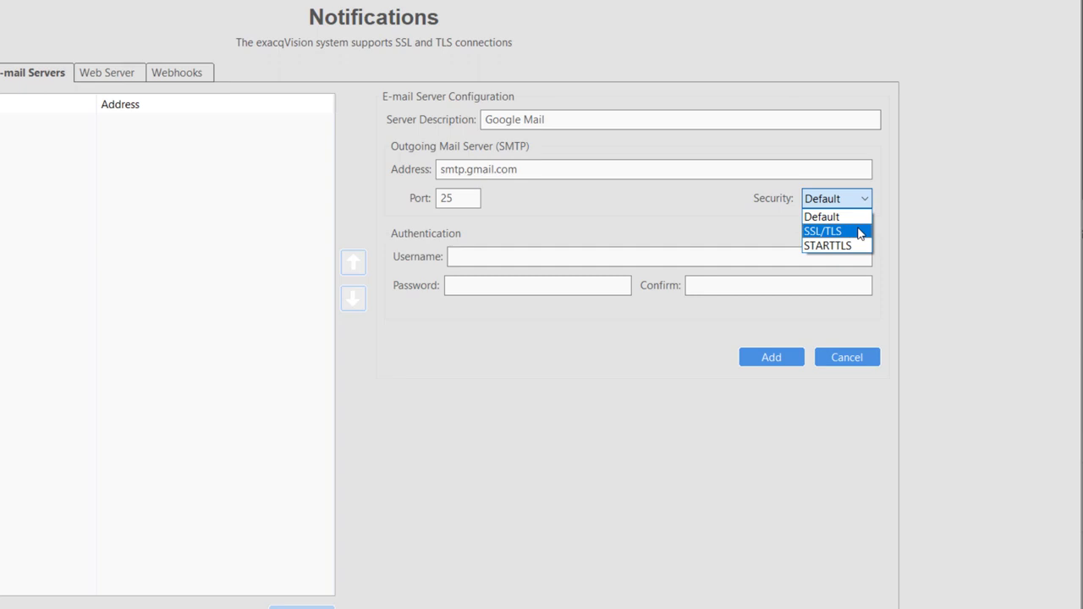
left_click(859, 232)
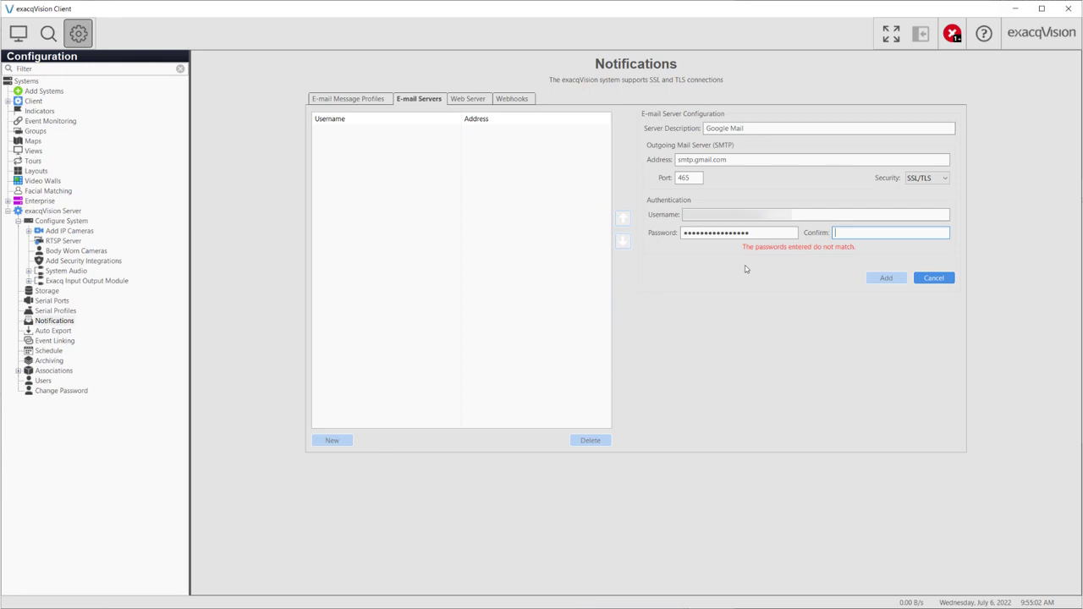
key("ctrl+v")
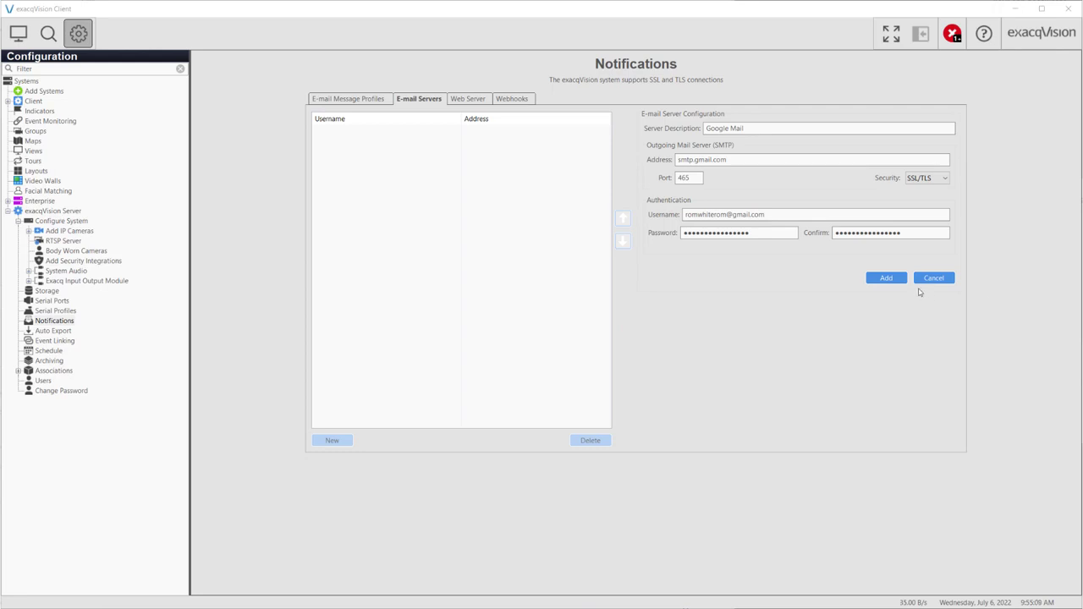
Add the smtp.gmail.com server to the e-mail servers list
left_click(889, 278)
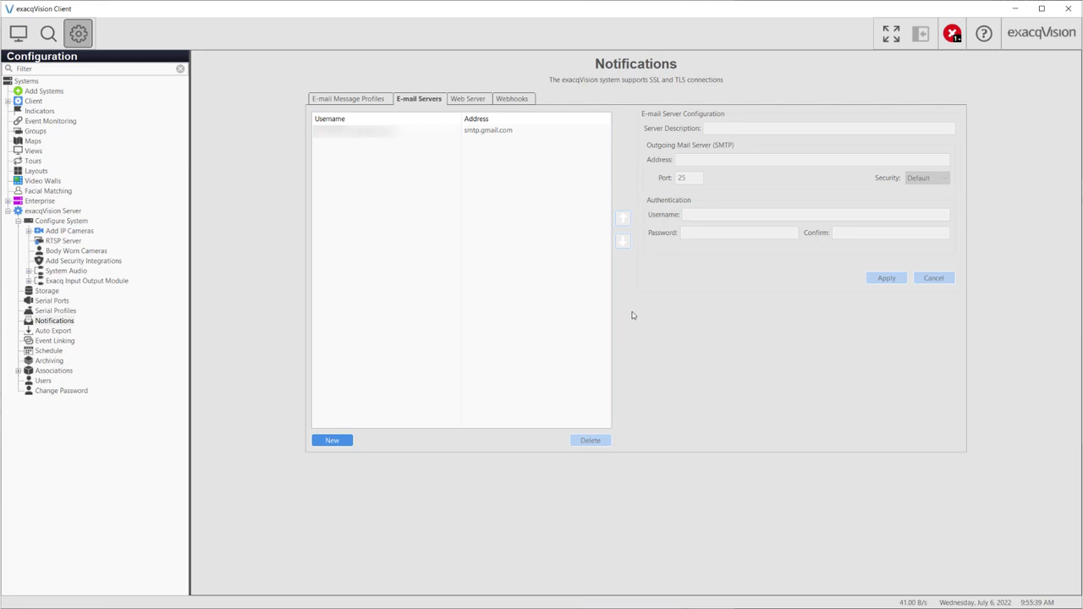
Create a new e-mail message profile described 'Motion Detected'
left_click(367, 99)
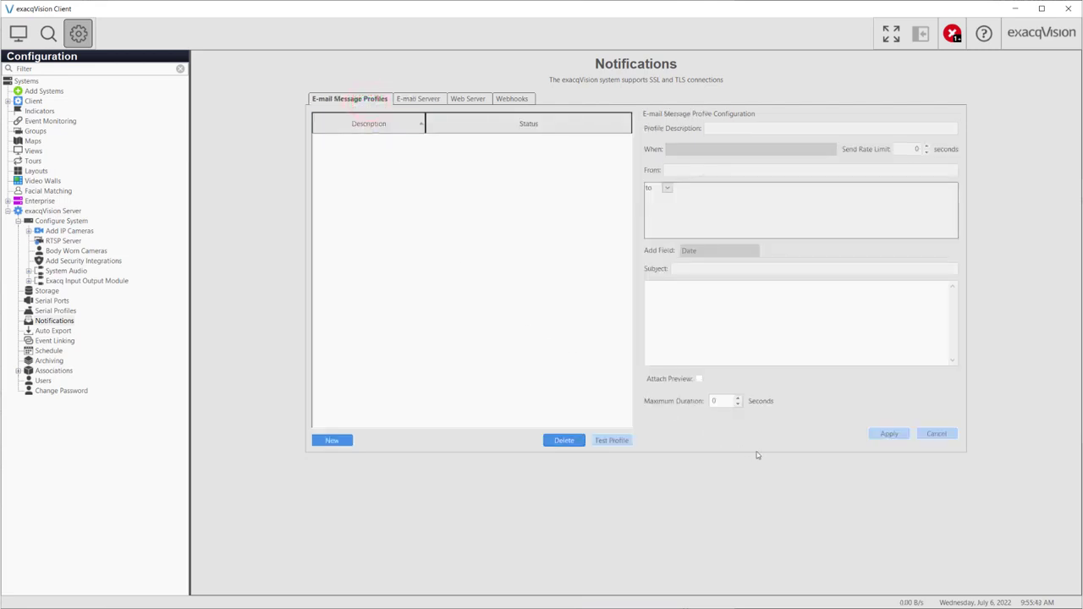
left_click(339, 440)
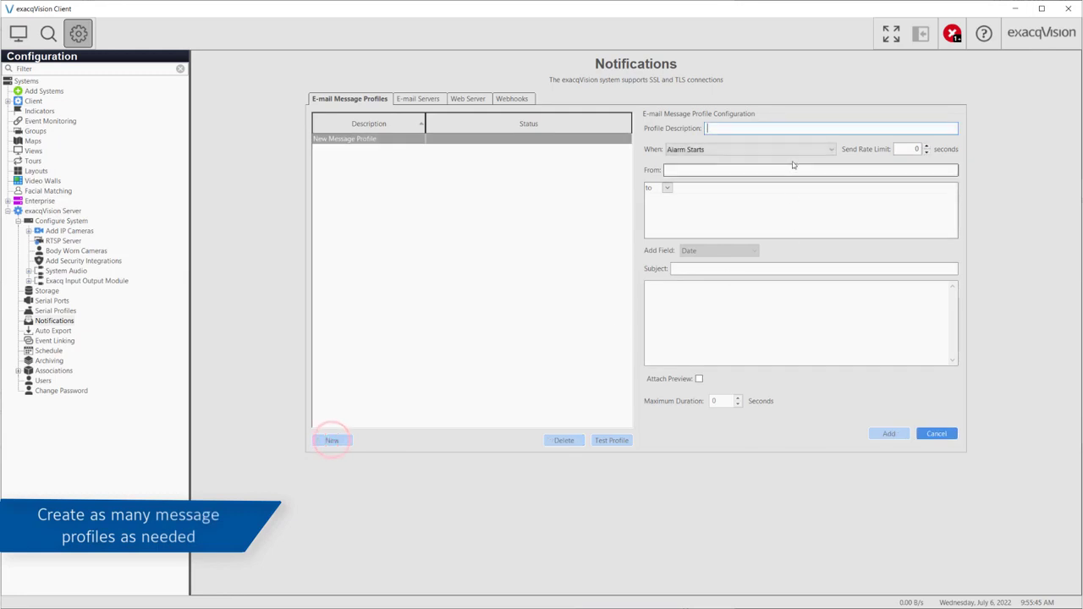
left_click(779, 127)
type("Mo")
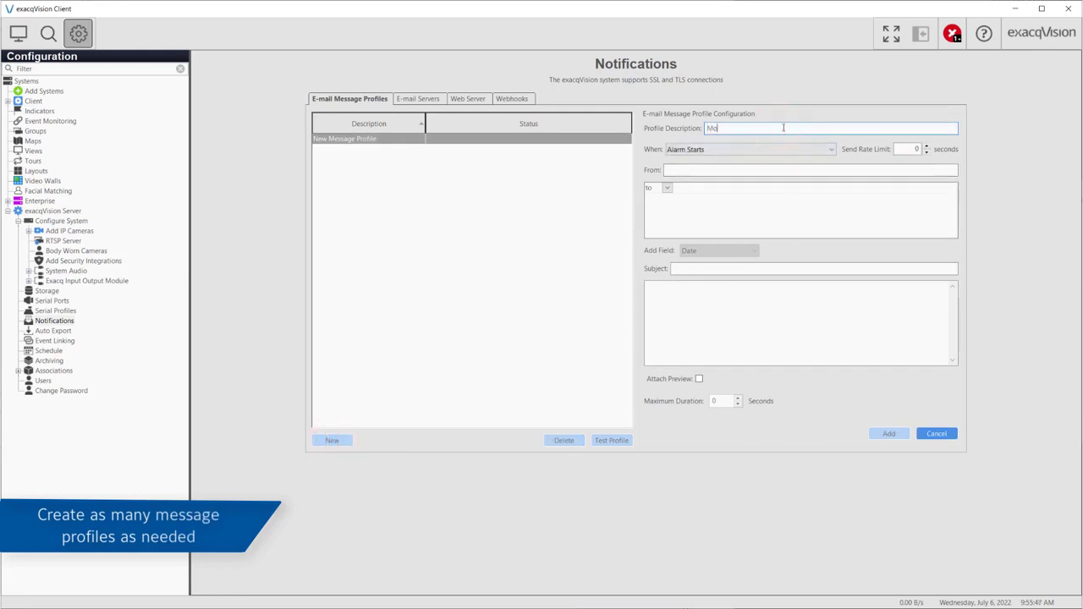
type("tion Detected")
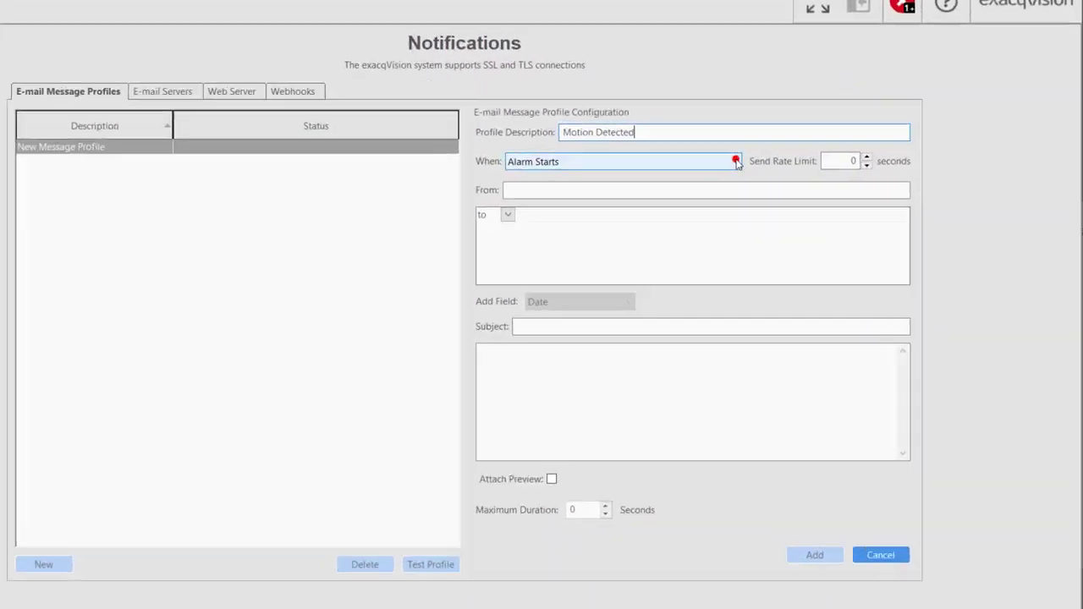
left_click(829, 149)
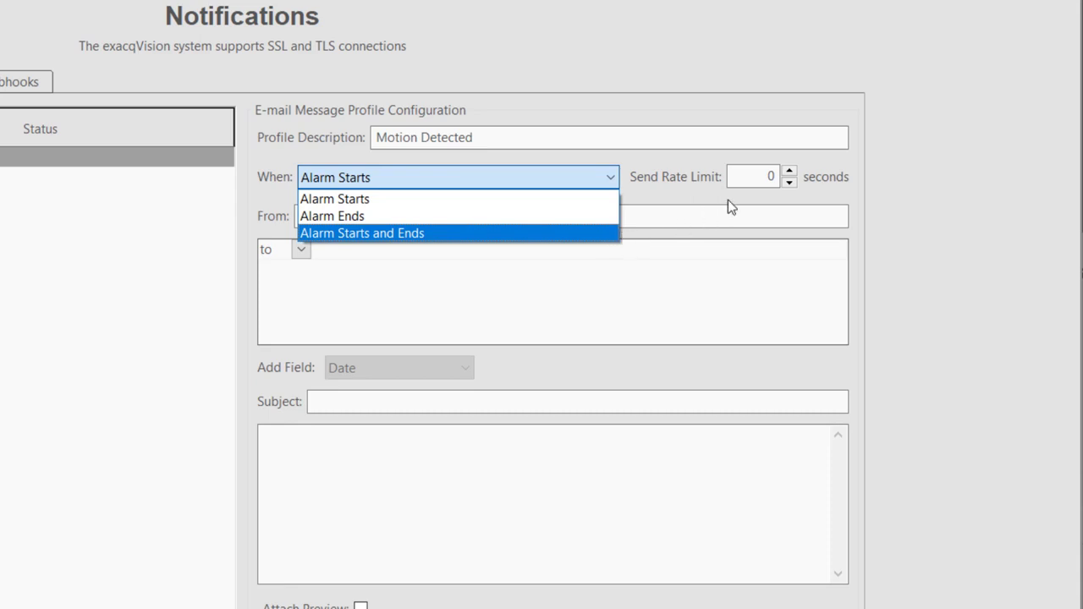
Keep Alarm Starts as the trigger and clear the 300-second send rate limit
left_click(749, 177)
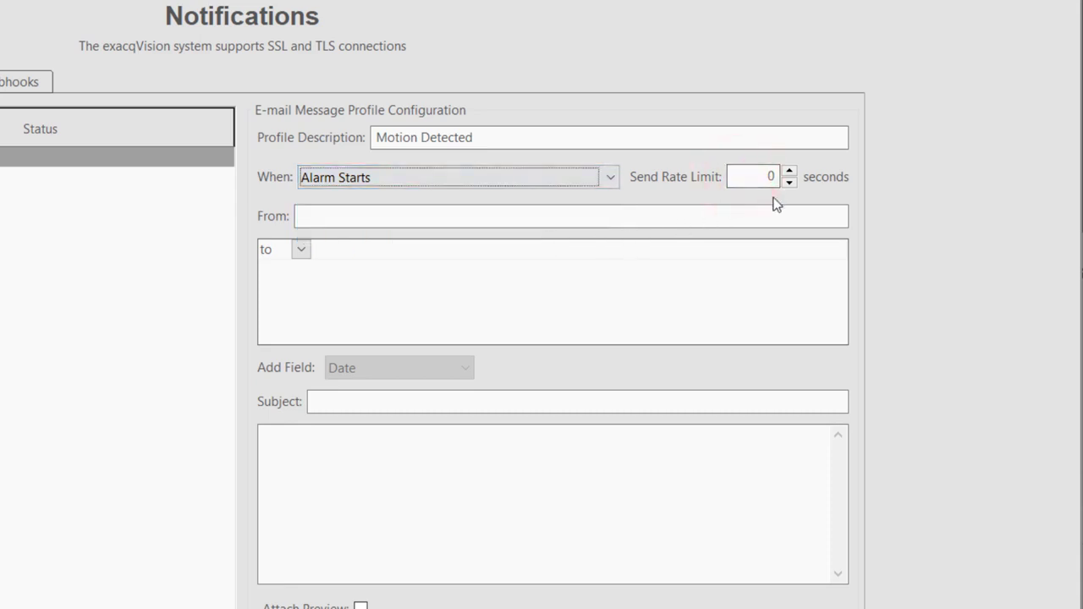
double_click(770, 177)
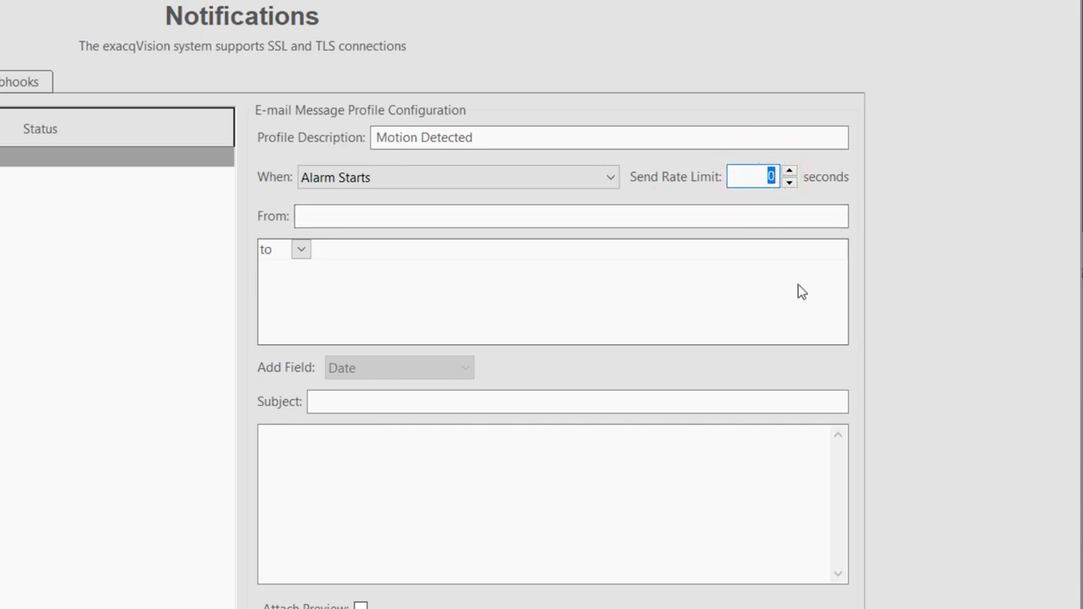
type("300")
left_click(878, 250)
double_click(744, 174)
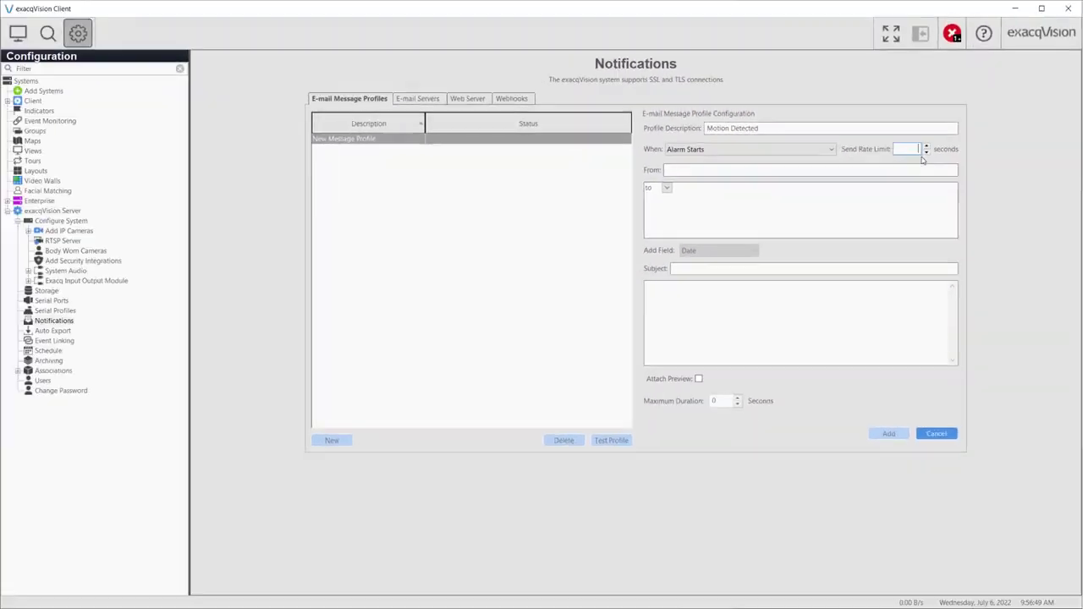
Set the send rate limit to 60 seconds and add the recipient's Gmail address as To
type("60")
left_click(872, 169)
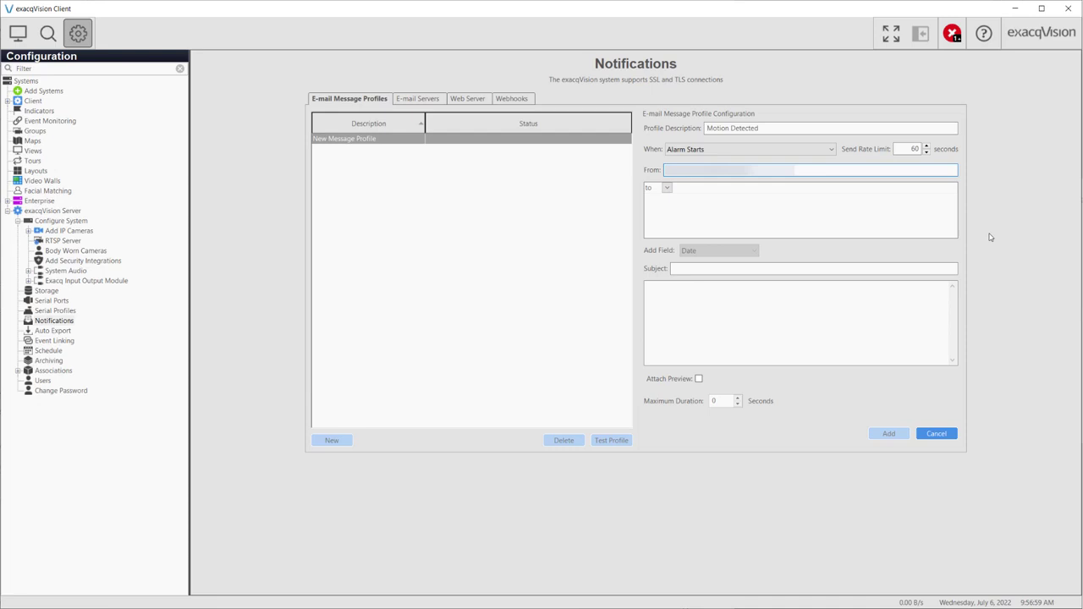
left_click(707, 191)
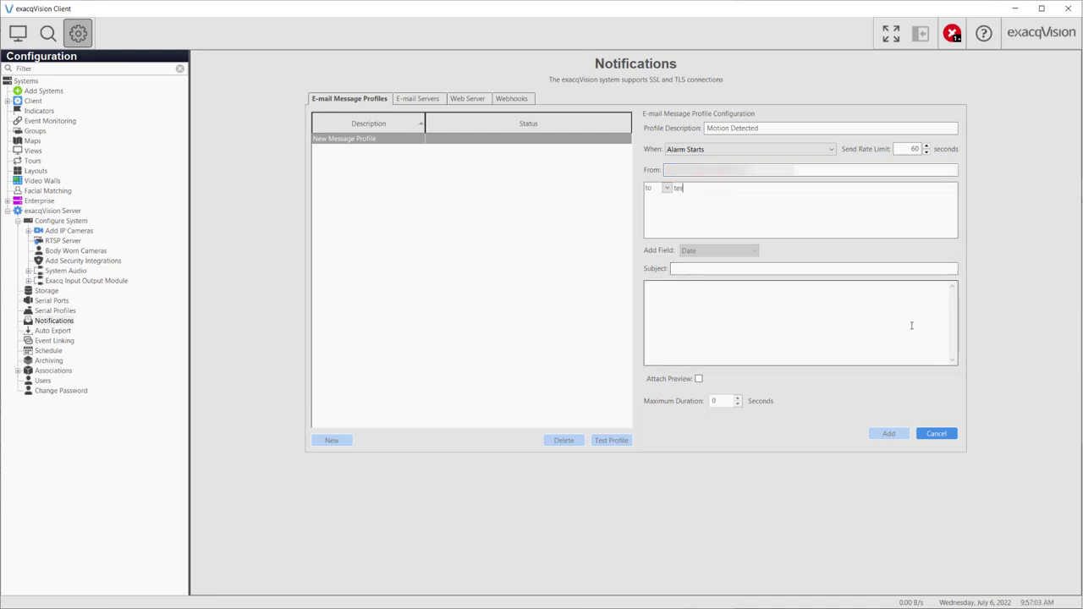
Add a second To recipient row, then type and delete an SMS gateway address
left_click(666, 189)
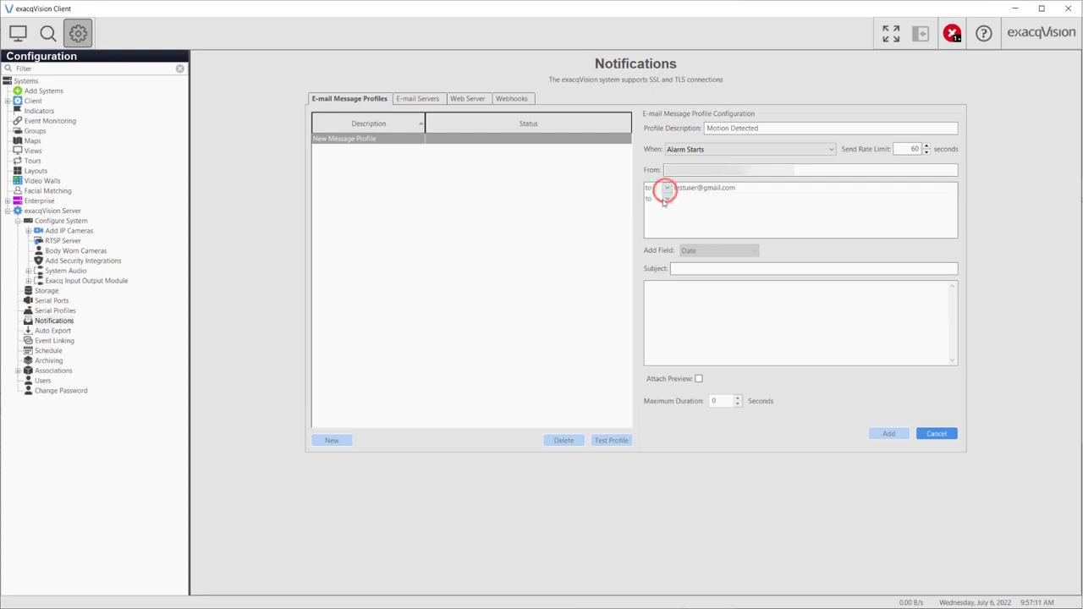
left_click(665, 199)
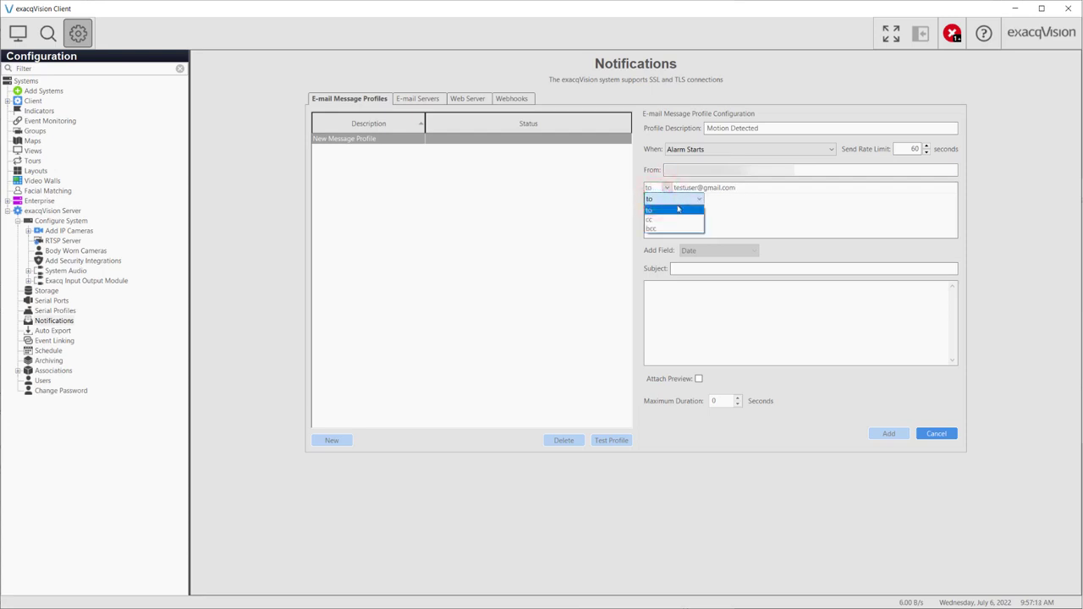
left_click(677, 209)
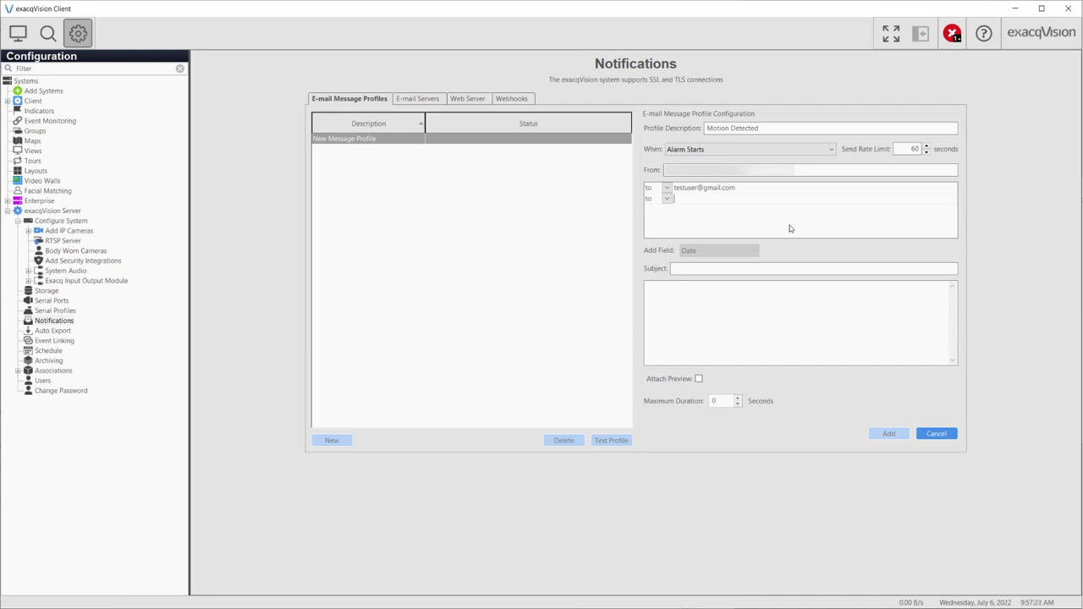
type("1234567890@tmo.com")
key("BackSpace")
key("BackSpace")
key("BackSpace")
key("BackSpace")
key("BackSpace")
key("BackSpace")
key("BackSpace")
key("BackSpace")
key("BackSpace")
key("BackSpace")
key("BackSpace")
key("BackSpace")
key("BackSpace")
key("BackSpace")
key("BackSpace")
key("BackSpace")
key("BackSpace")
key("BackSpace")
Rename the profile description to 'Camera Disconnected'
left_click(788, 225)
left_click(975, 235)
left_click(749, 268)
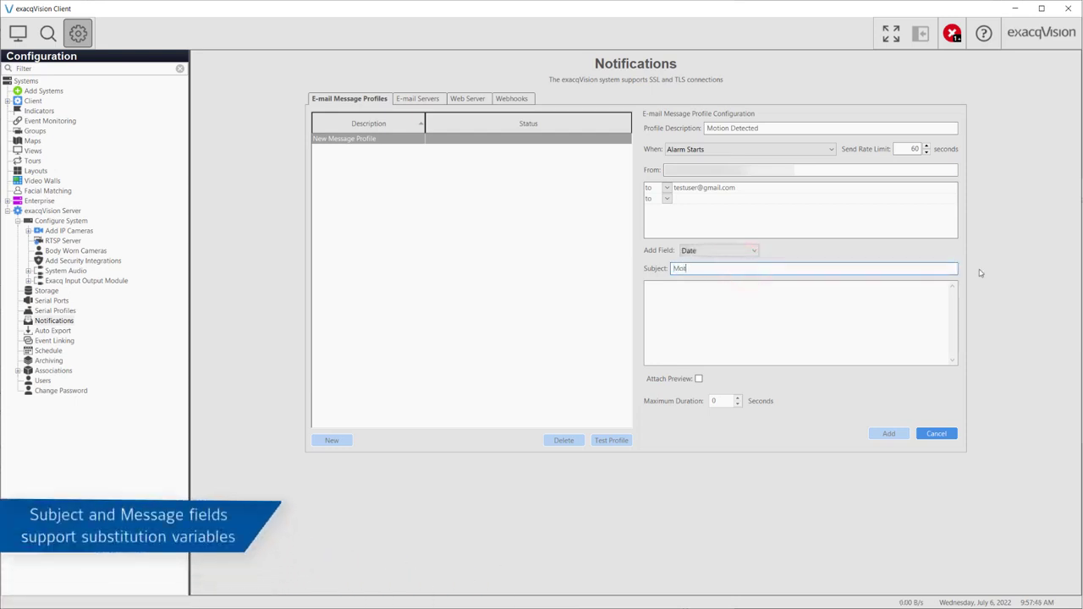
type("Motion Detected")
left_click(753, 250)
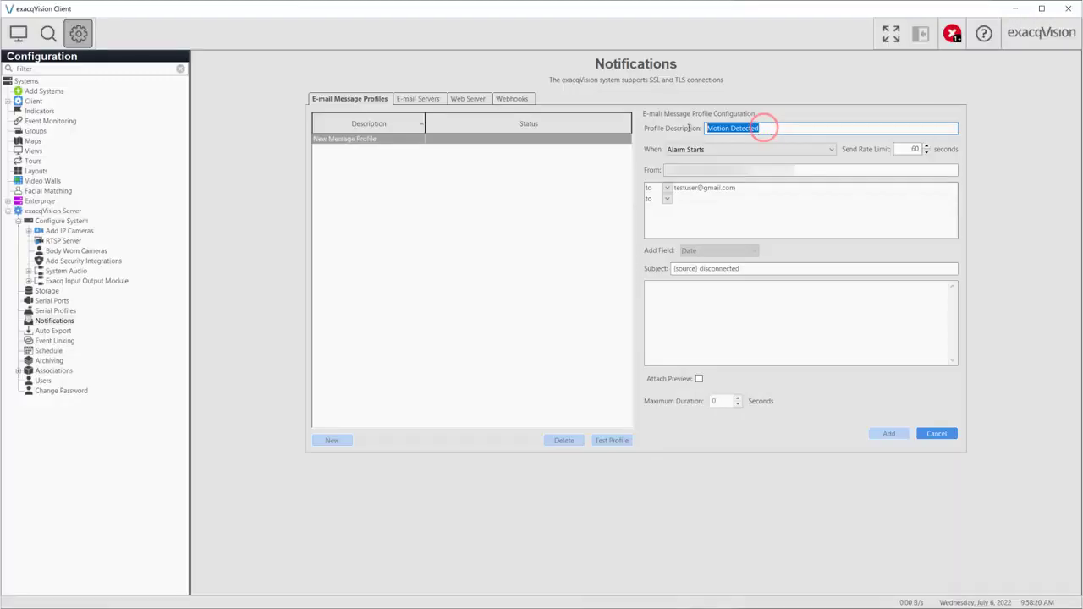
type("Camera Disc")
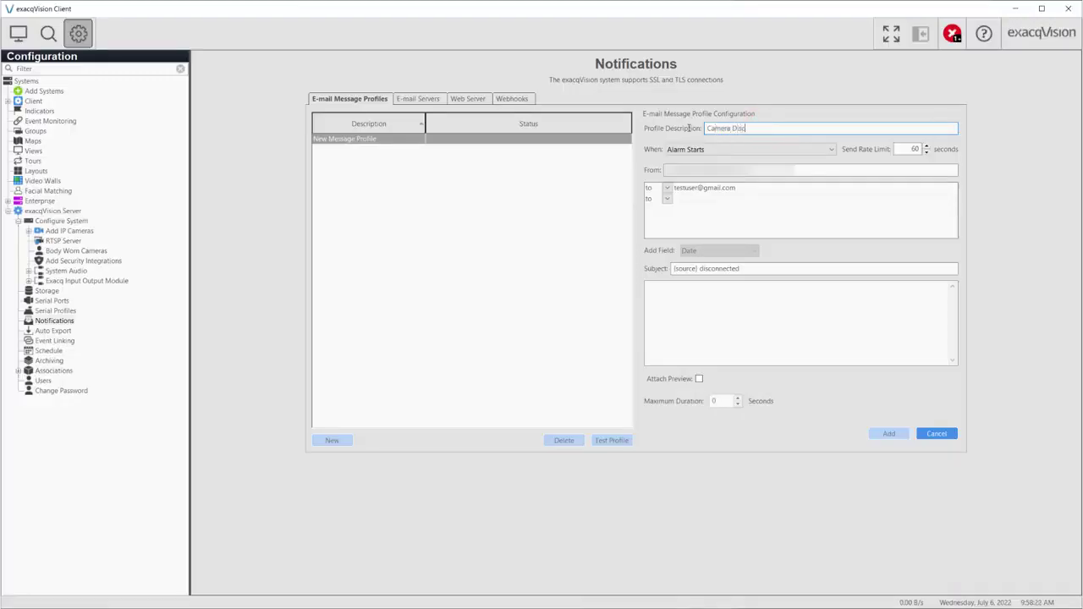
type("onnected")
Set the subject to '{source} disconnected' using the Source field
left_click(955, 269)
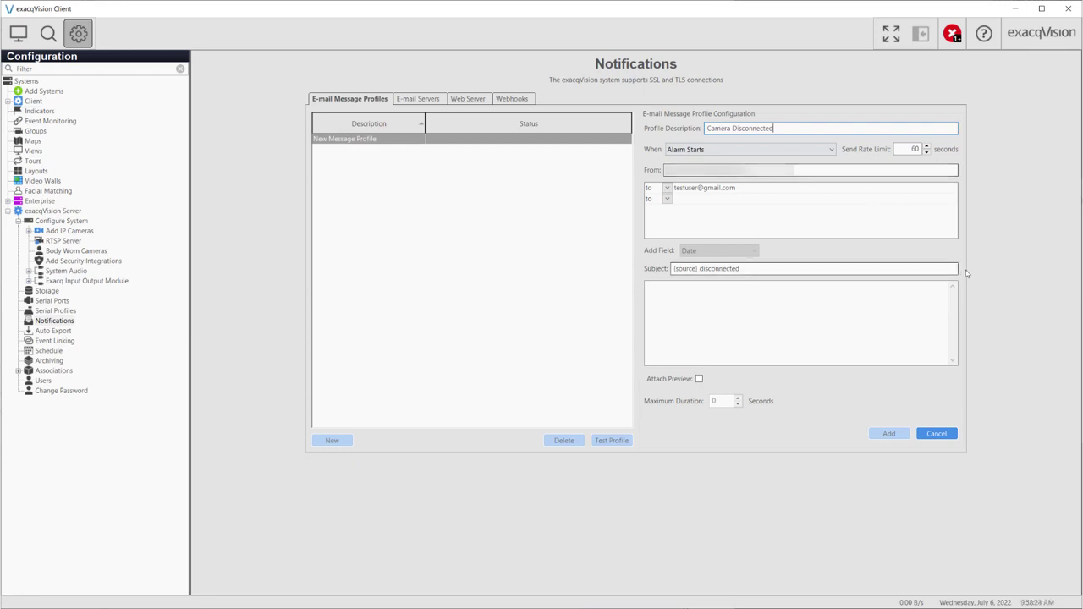
left_click(719, 250)
left_click(713, 317)
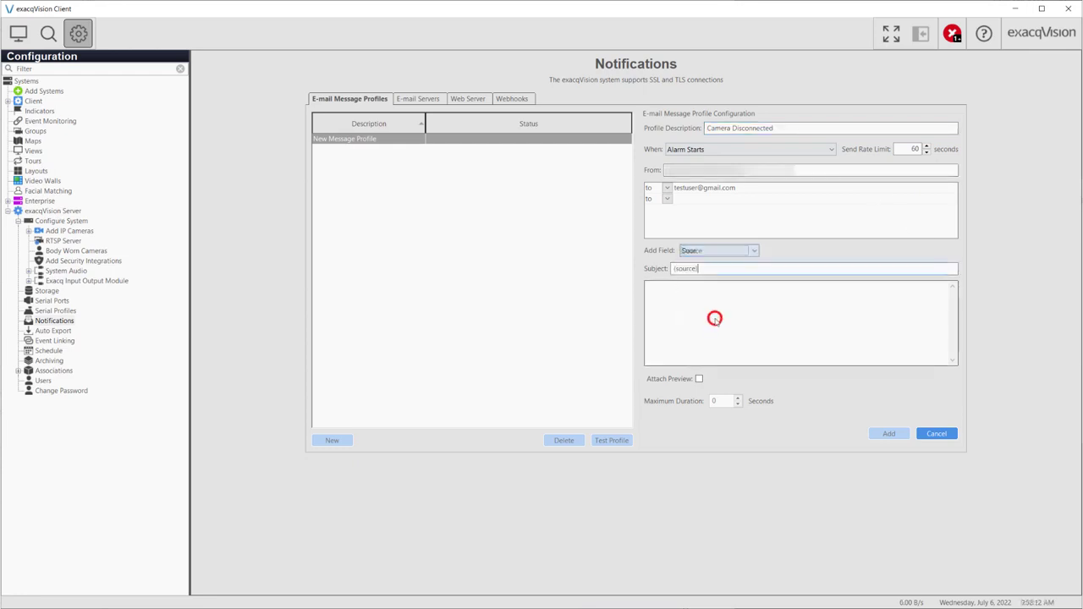
type("disconnected")
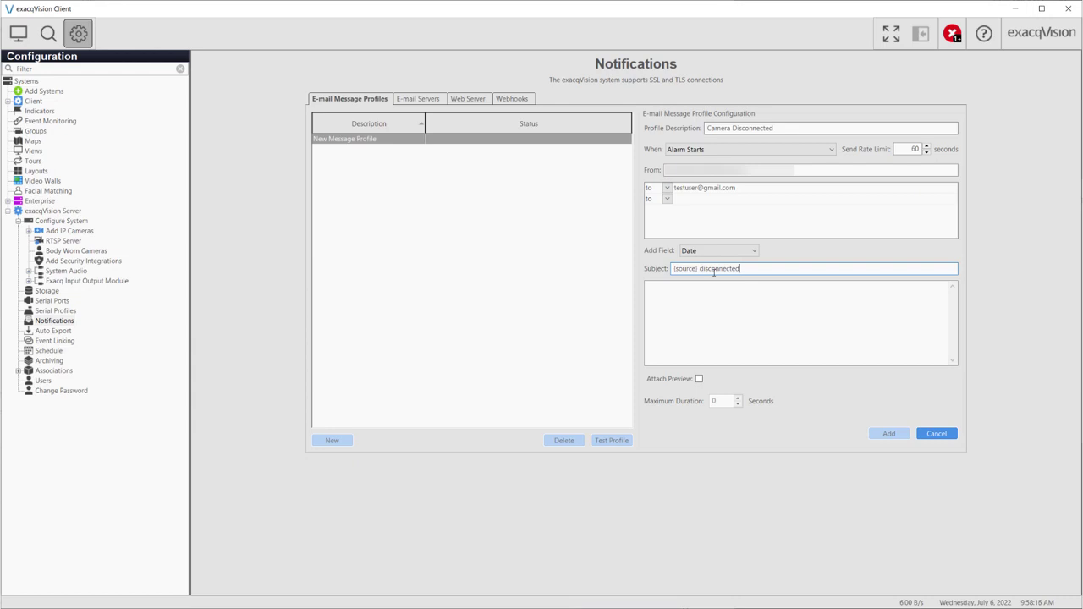
left_click(727, 293)
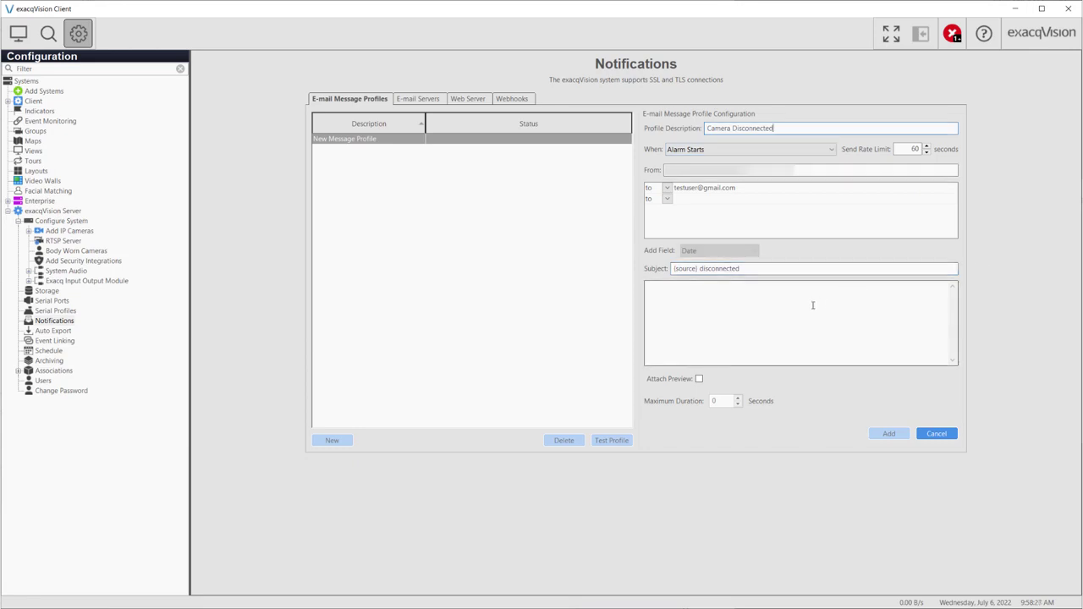
Write the body 'Camera {source} has disconnected' and add the Camera Disconnected profile
left_click(813, 305)
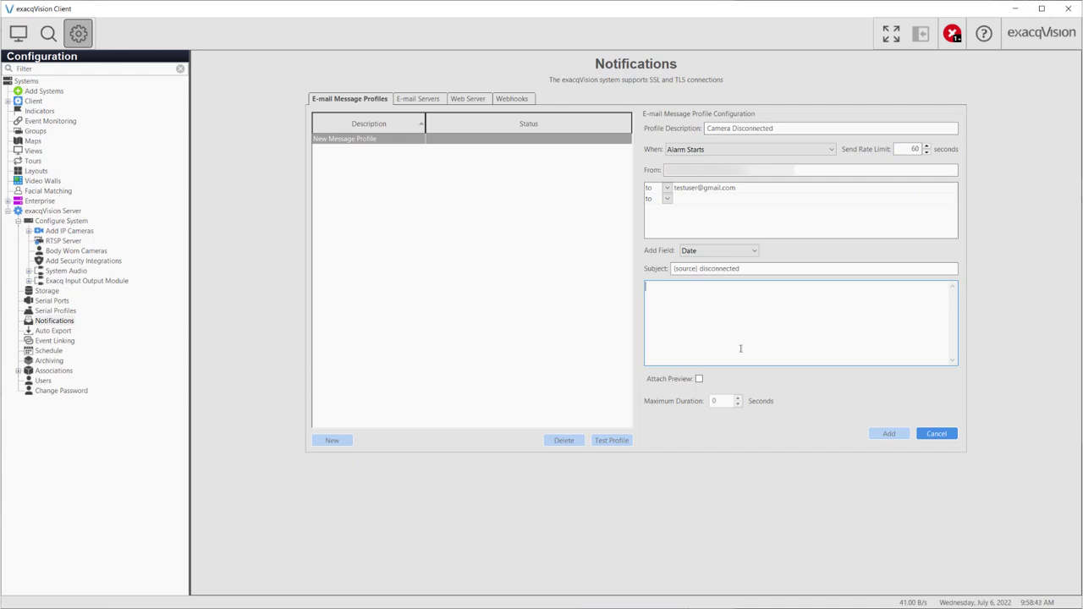
type("Camera")
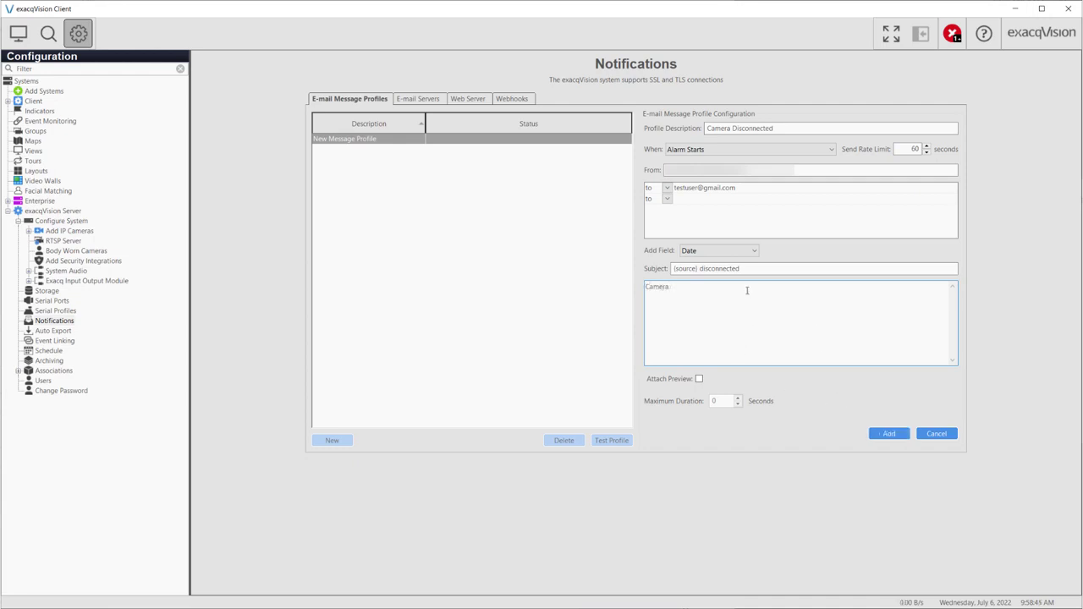
left_click(747, 250)
left_click(716, 313)
type("has disco")
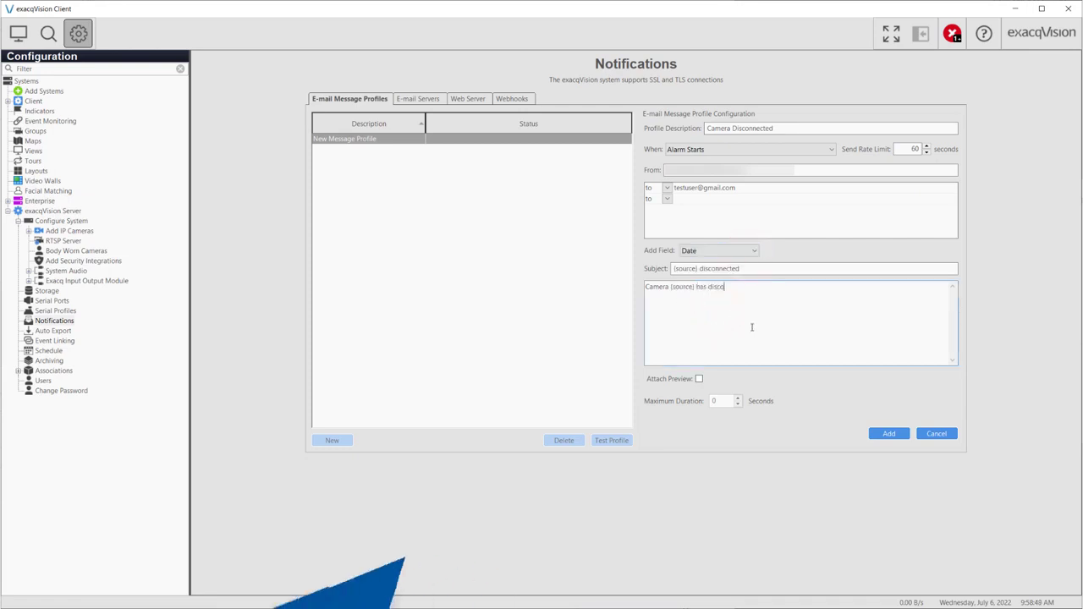
type("nnected")
left_click(888, 433)
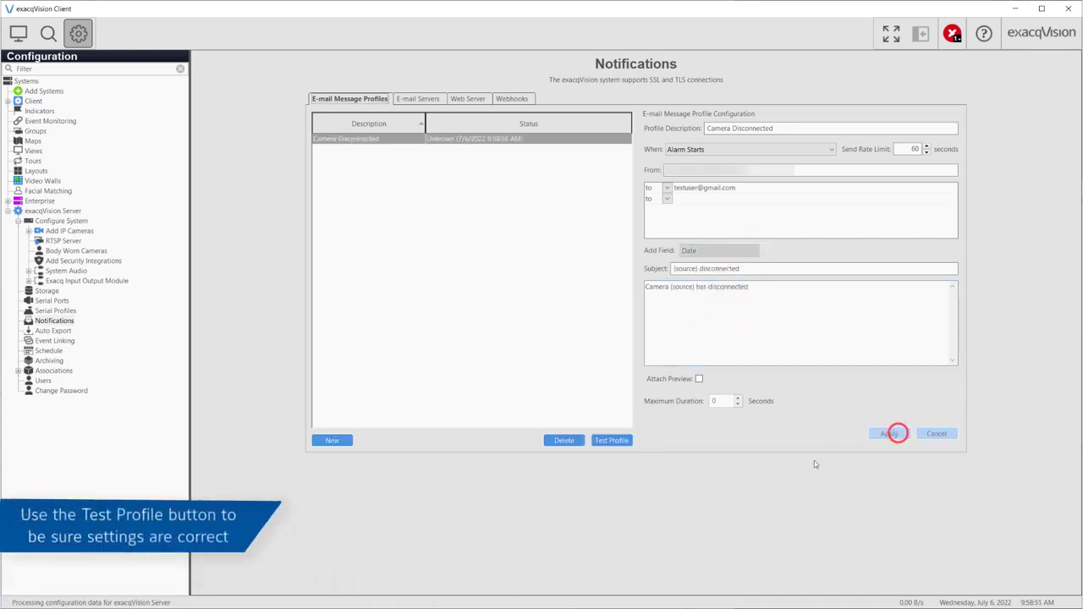
Send a test e-mail from the Camera Disconnected profile and dismiss the notice
left_click(608, 441)
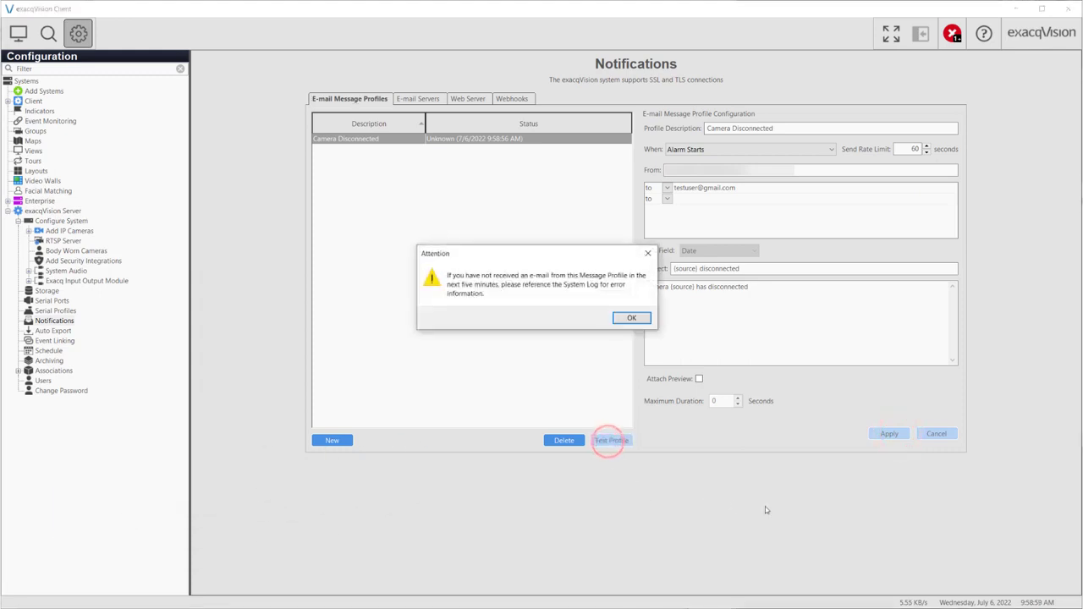
left_click(628, 318)
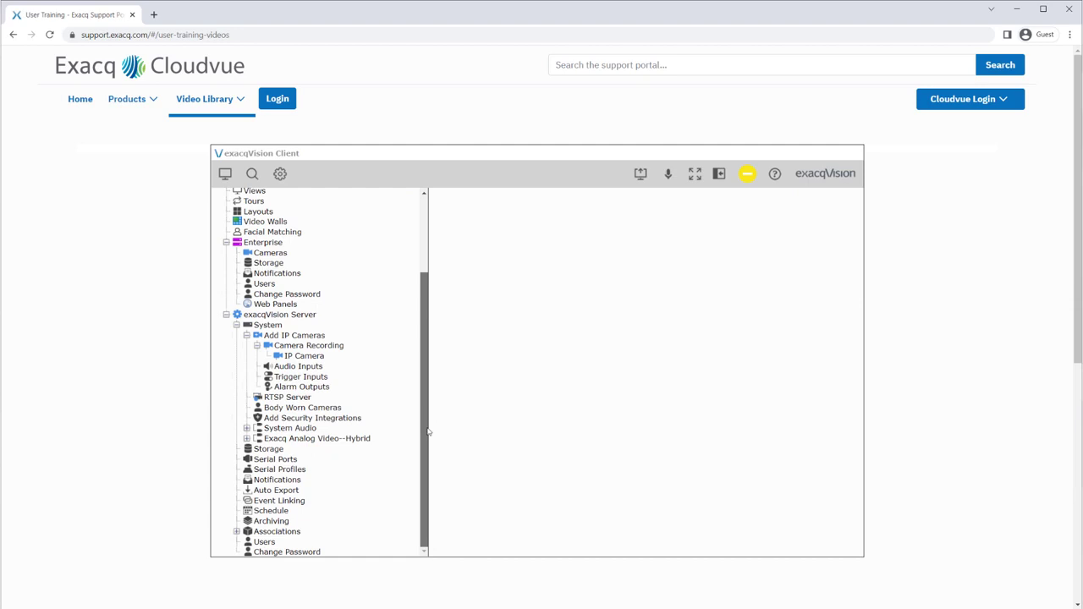
Open the Event Linking training video under exacqVision Server in the support portal's training menu
left_click(286, 503)
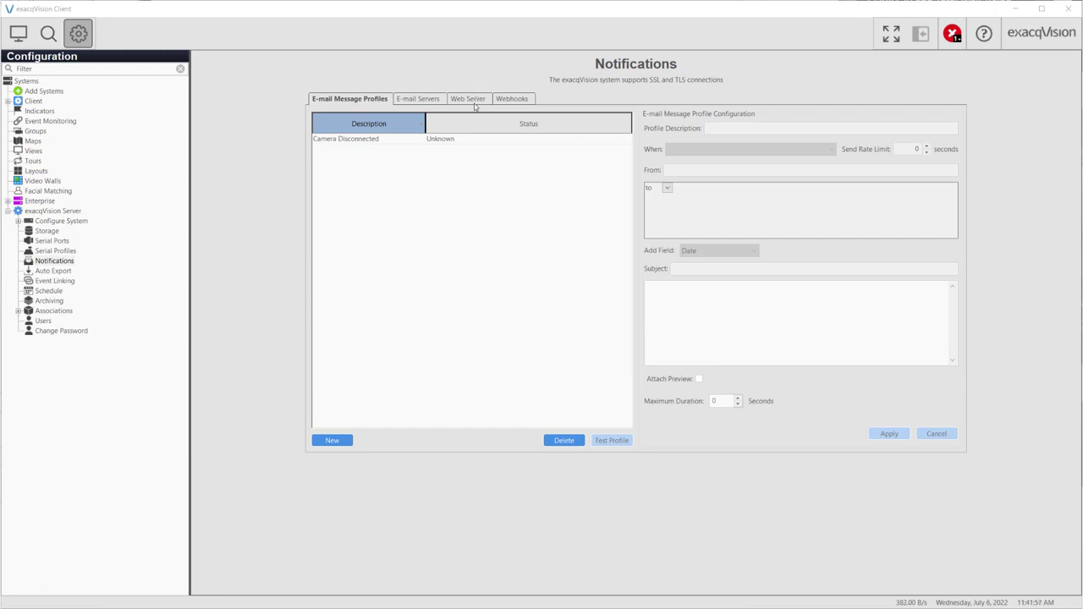
left_click(471, 99)
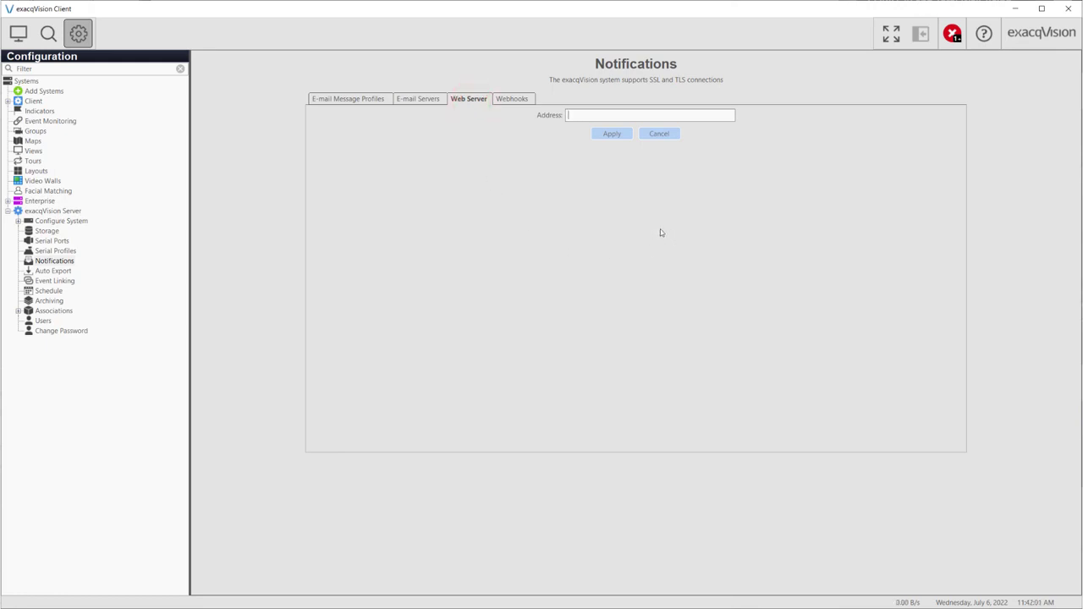
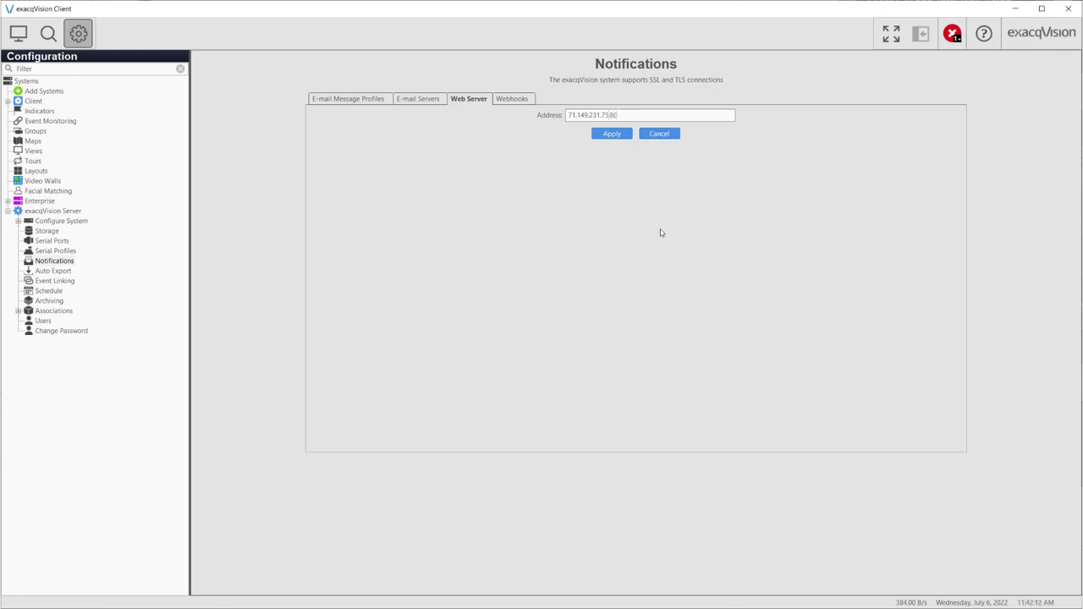